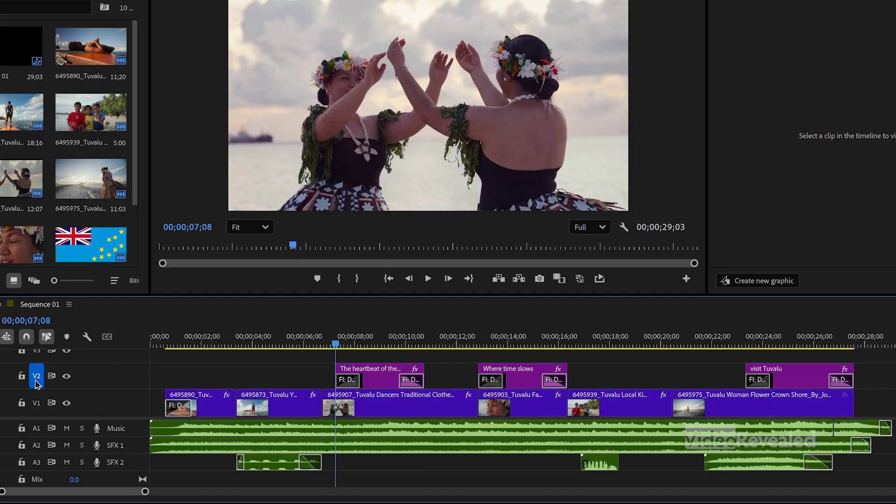
# Step: Play through the whole sequence, then target the A3 audio track alongside V1
pyautogui.press('space')
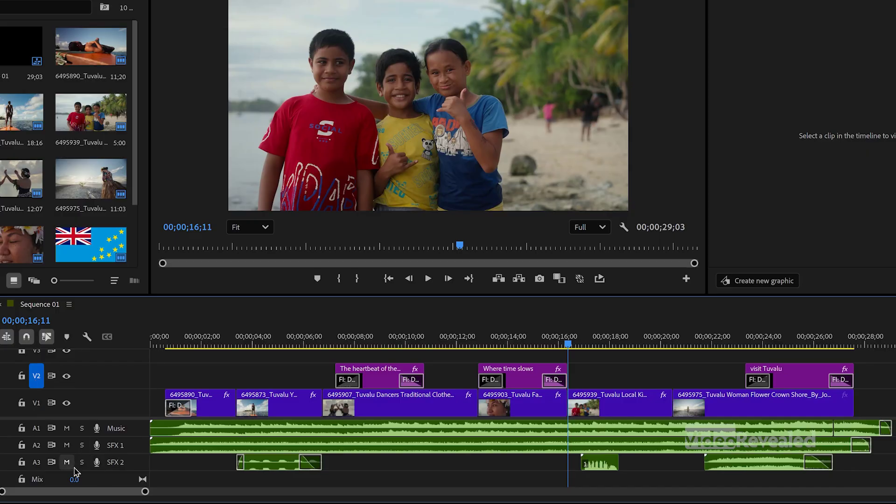
pyautogui.click(38, 462)
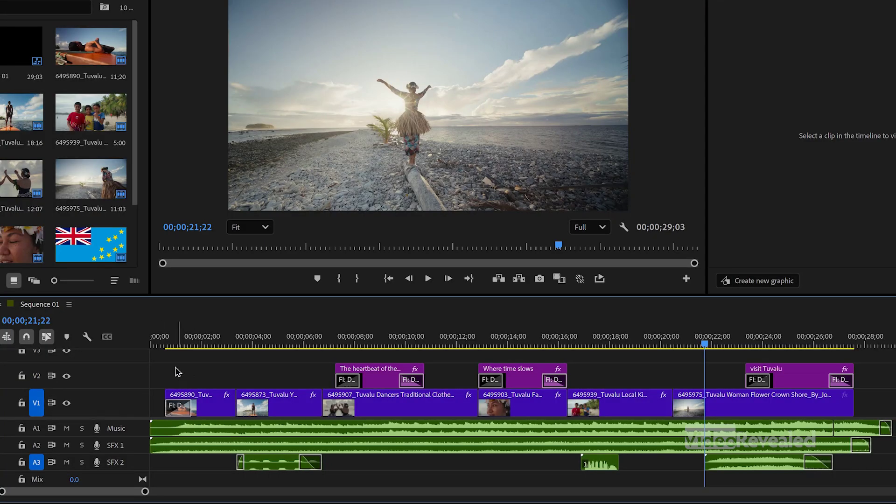
# Step: Shuttle through the sequence with J, L and Down arrow, ending at the 00;00;12;26 cut
pyautogui.press('j')
pyautogui.press('j')
pyautogui.press('j')
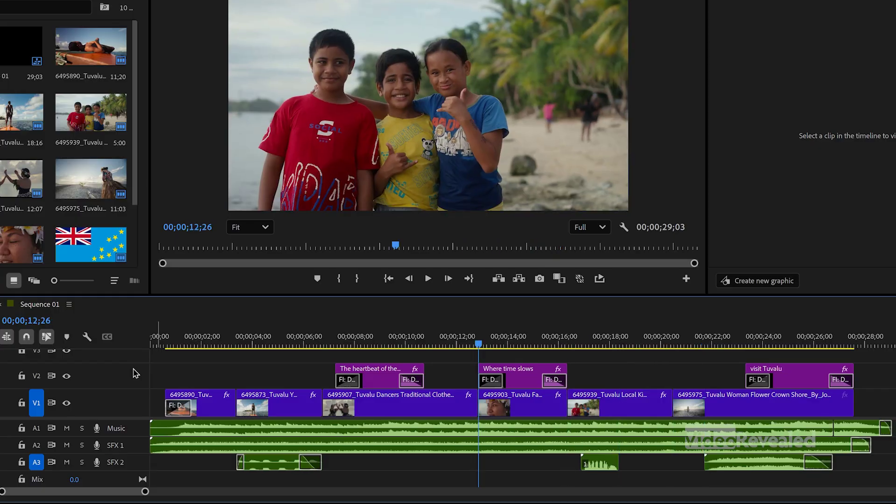
pyautogui.press('l')
pyautogui.press('l')
pyautogui.press('l')
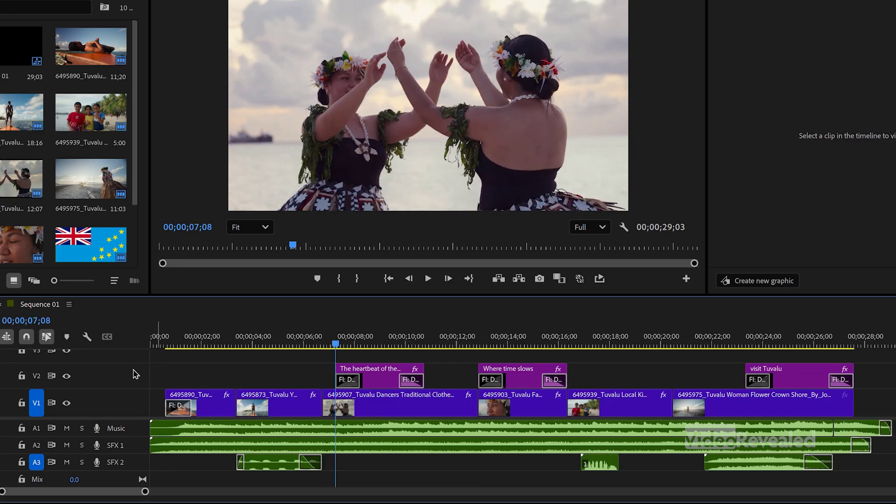
pyautogui.press('Down')
pyautogui.press('Down')
pyautogui.press('Down')
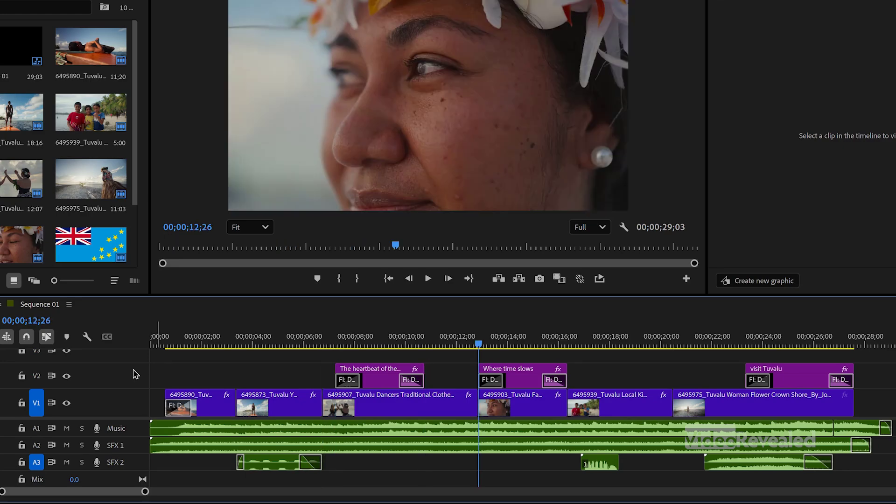
pyautogui.press('l')
pyautogui.press('l')
pyautogui.press('l')
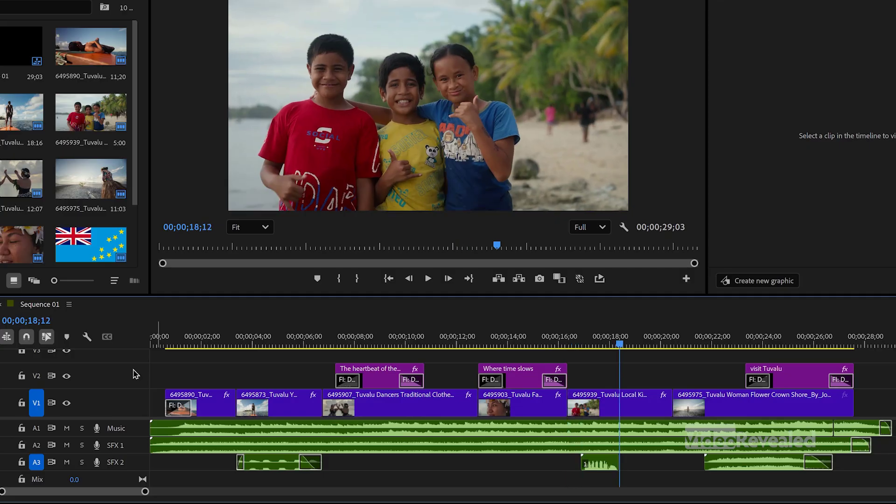
pyautogui.press('j')
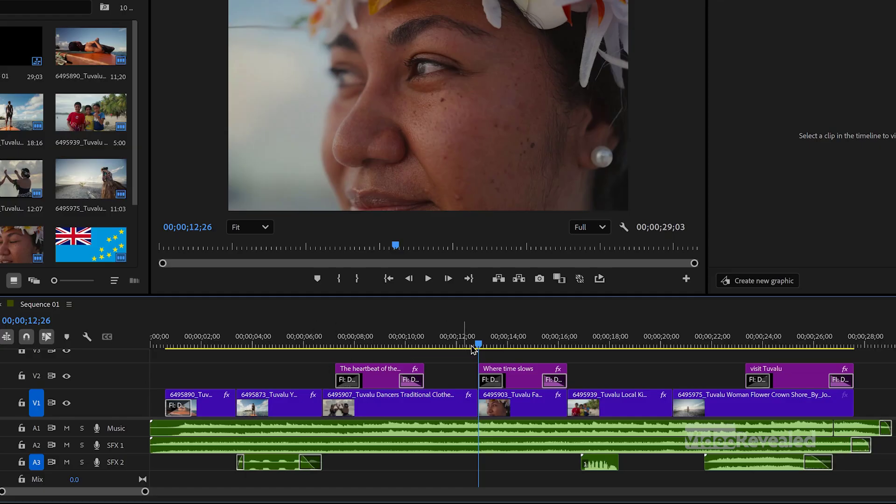
# Step: Scrub back into the dancers clip and zoom the timeline in to individual frames
pyautogui.moveTo(473, 349); pyautogui.dragTo(447, 348)
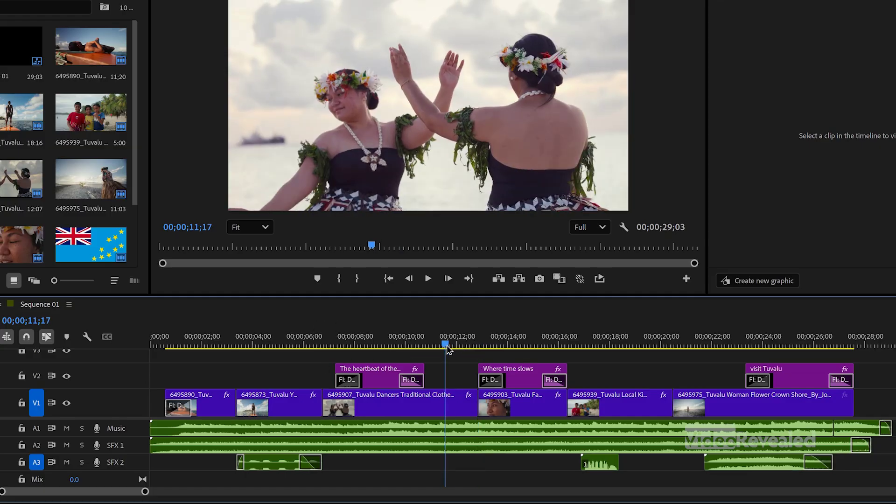
pyautogui.press('=')
pyautogui.press('=')
pyautogui.press('=')
pyautogui.press('=')
pyautogui.press('=')
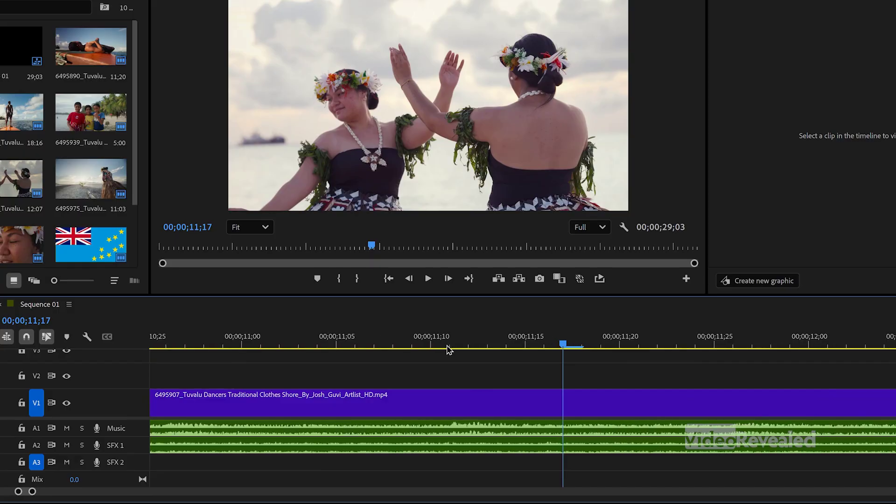
pyautogui.press('-')
pyautogui.press('-')
pyautogui.press('-')
pyautogui.press('=')
pyautogui.press('=')
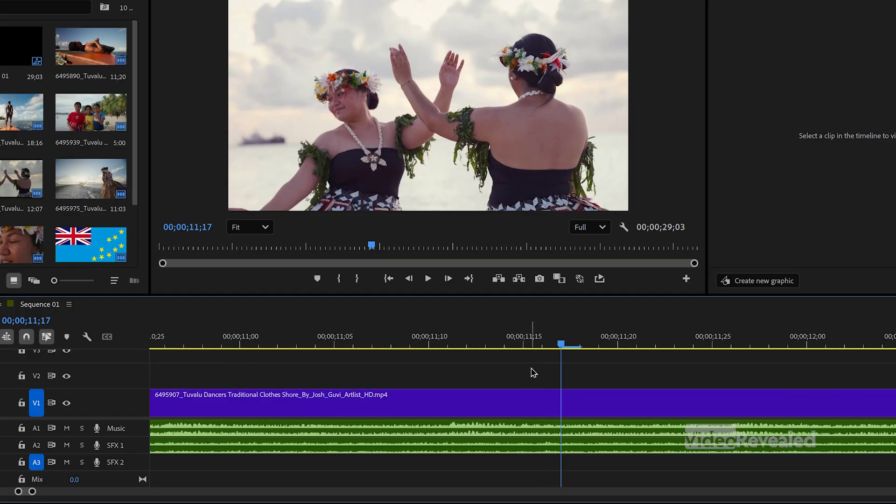
pyautogui.hscroll(-2, 570, 373)
pyautogui.hscroll(3, 636, 376)
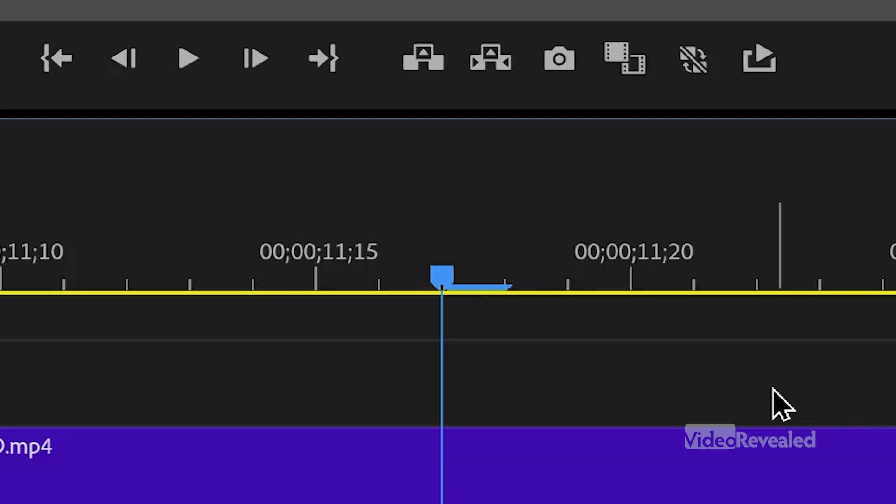
# Step: Nudge the playhead frame by frame, then jump to the 00;00;12;26 edit point
pyautogui.moveTo(452, 285); pyautogui.dragTo(392, 304)
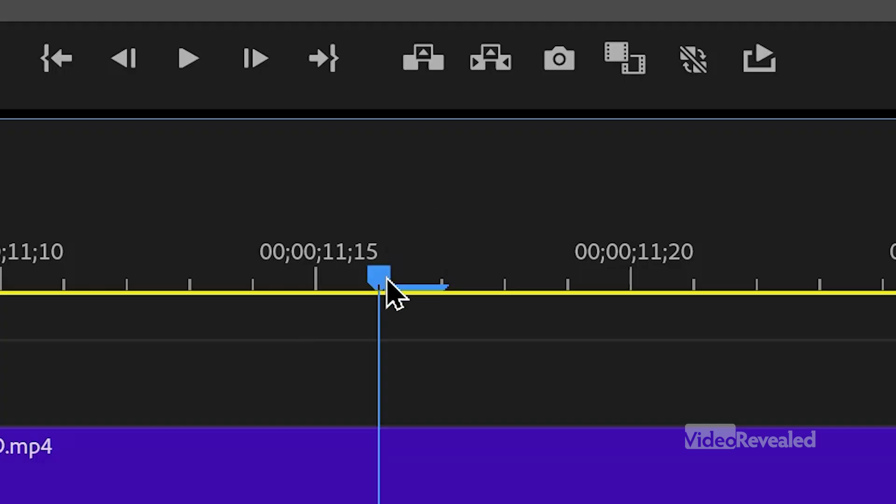
pyautogui.moveTo(379, 267); pyautogui.dragTo(894, 243)
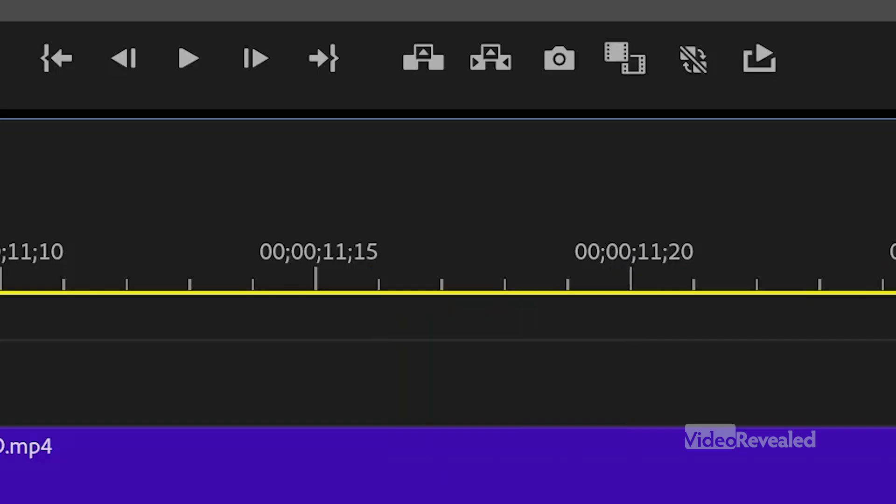
pyautogui.press('Down')
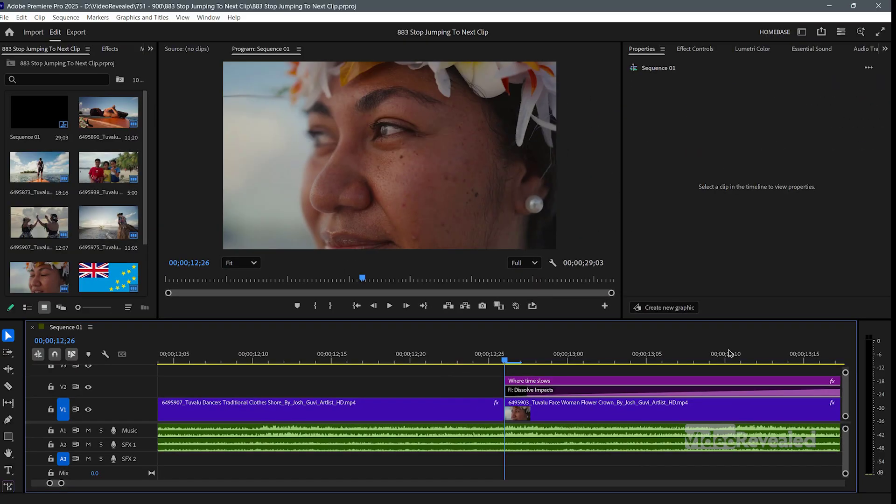
pyautogui.press('Left')
pyautogui.press('Right')
pyautogui.press('Left')
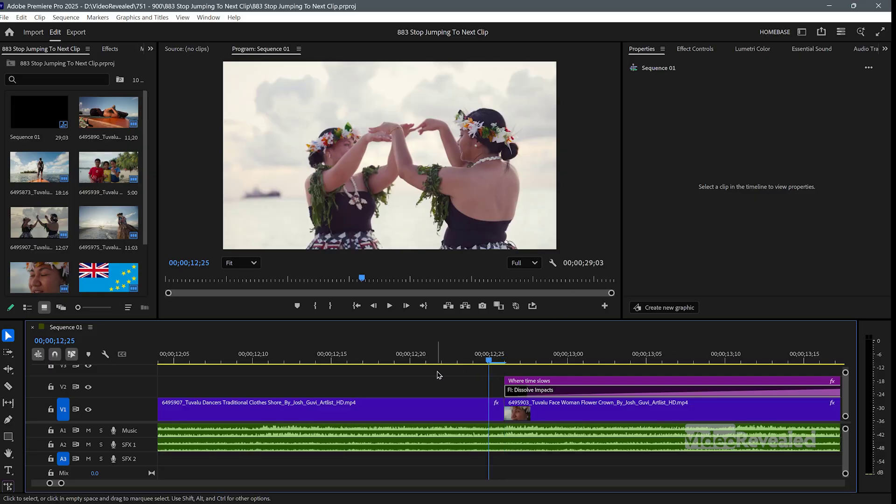
pyautogui.press('Right')
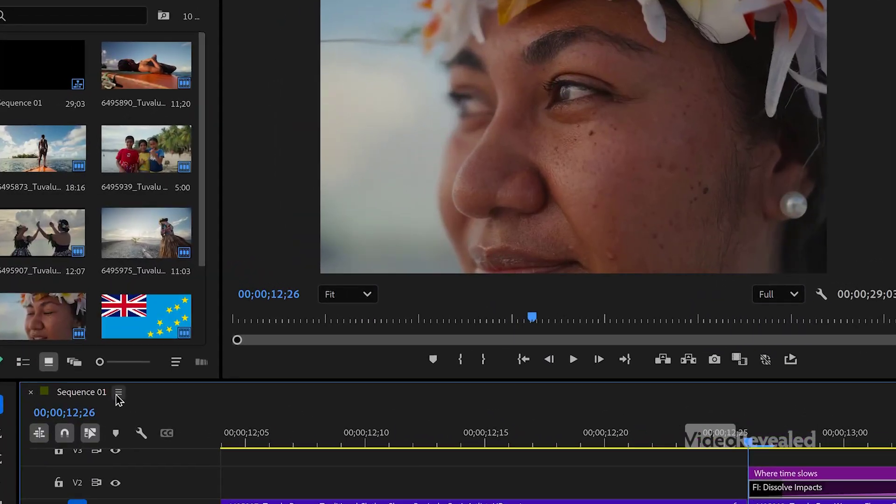
# Step: Turn on Show Audio Time Units from the Sequence panel menu
pyautogui.click(108, 370)
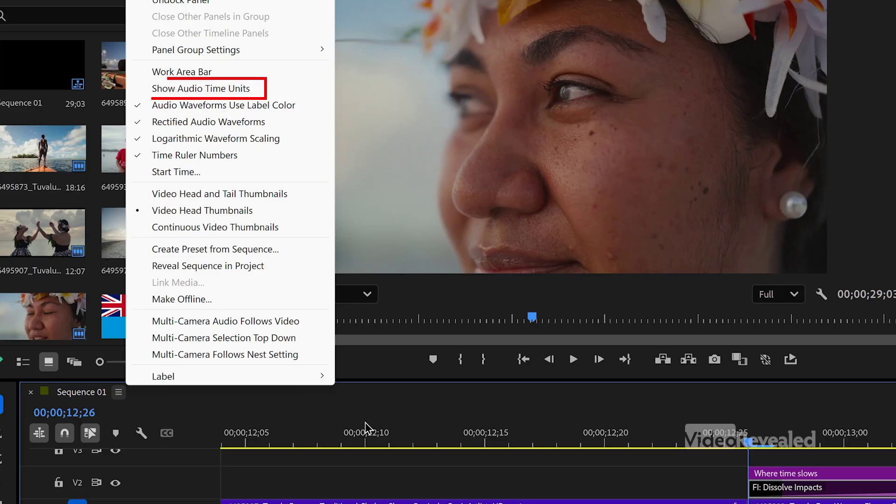
pyautogui.click(261, 411)
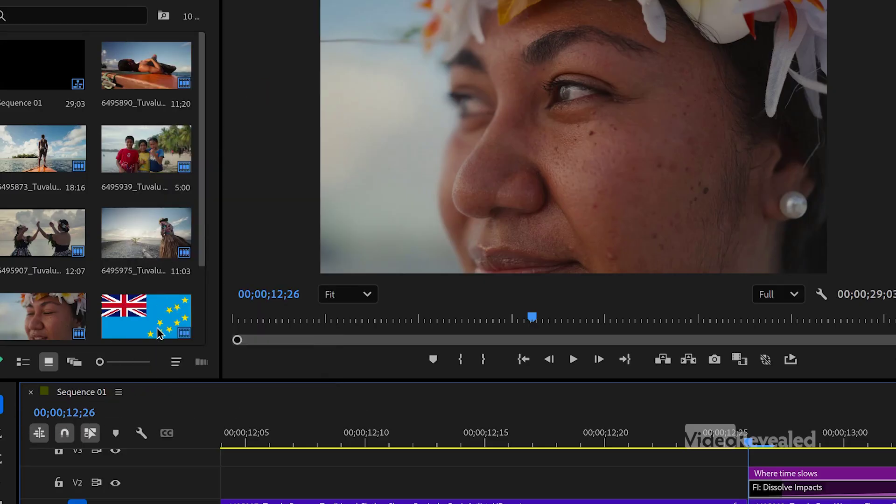
pyautogui.click(118, 392)
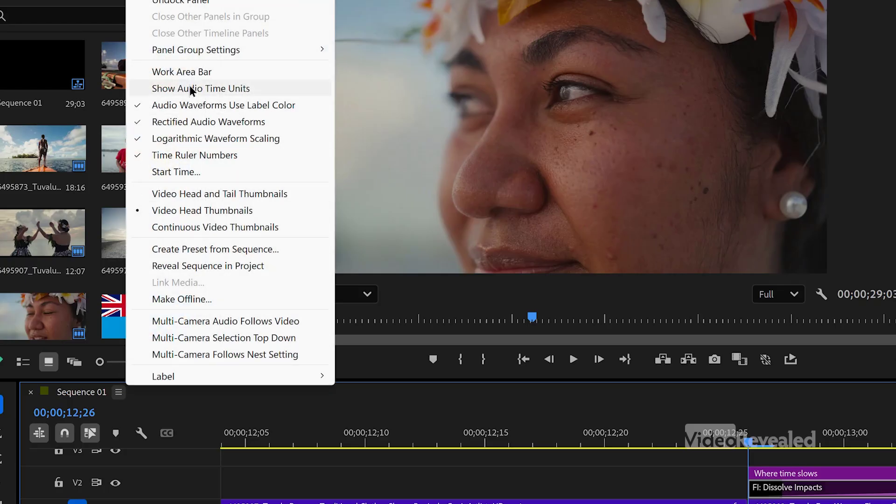
pyautogui.click(189, 88)
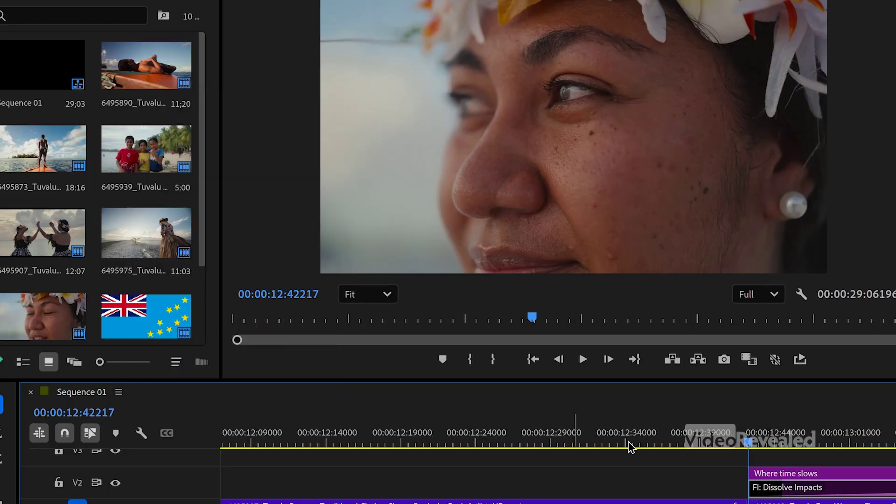
# Step: Scrub into the dancers clip, zoom to sample level, and maximize the Timeline panel
pyautogui.moveTo(748, 443); pyautogui.dragTo(635, 445)
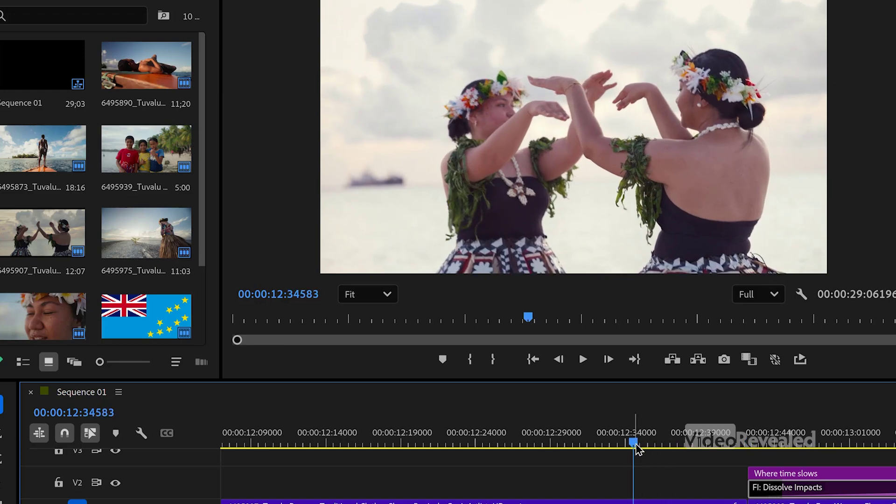
pyautogui.scroll(8, 636, 444)
pyautogui.scroll(4, 636, 443)
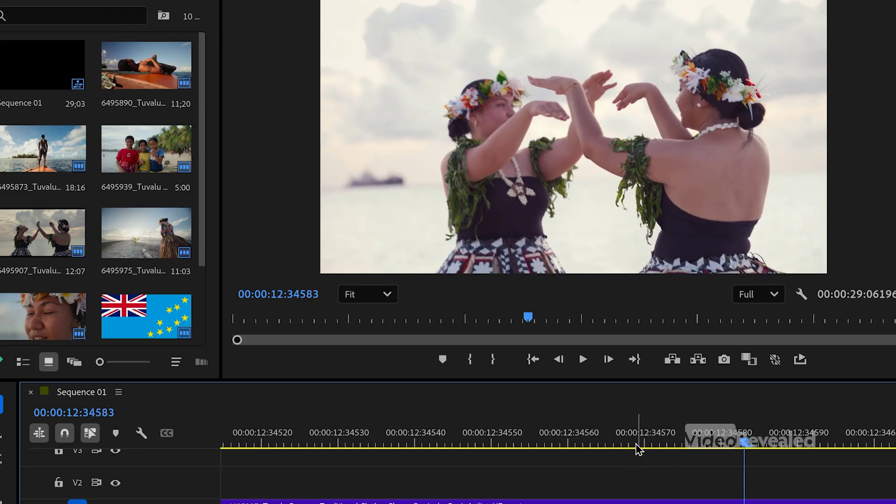
pyautogui.press('`')
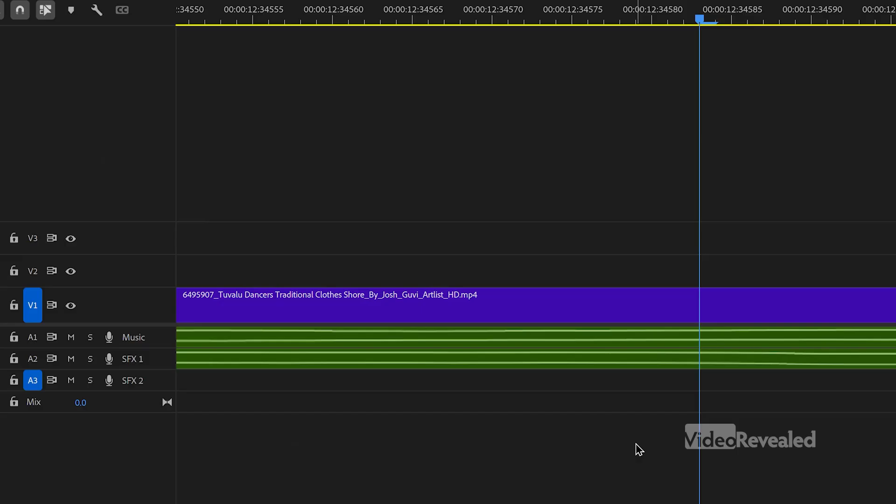
# Step: Enlarge the A1 Music track height and scrub along the ruler to hear the waveform
pyautogui.scroll(8, 158, 348)
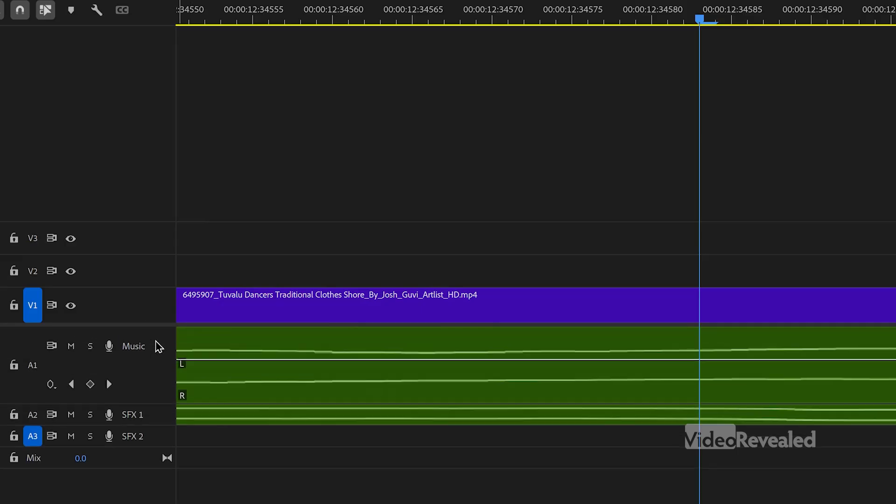
pyautogui.scroll(4, 159, 349)
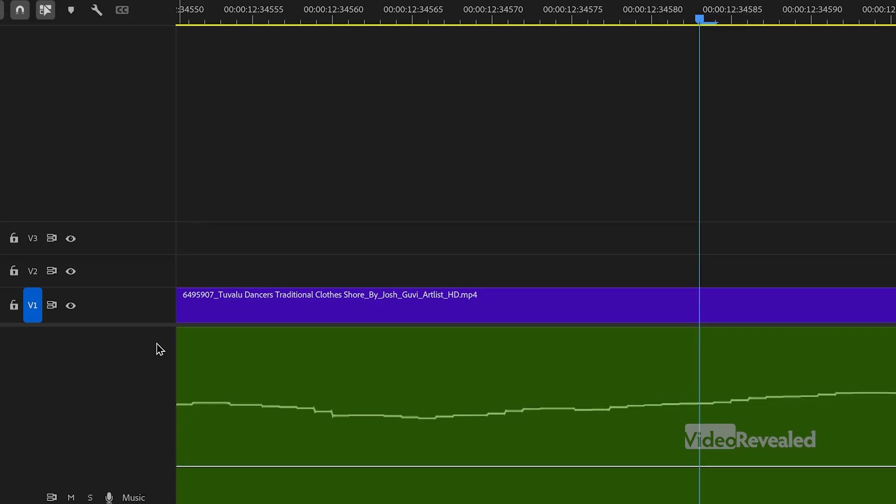
pyautogui.scroll(1, 495, 181)
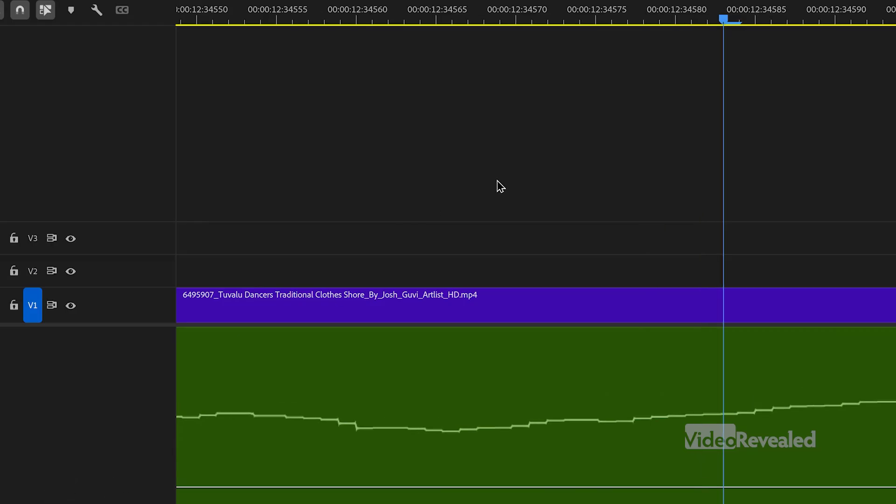
pyautogui.scroll(2, 705, 177)
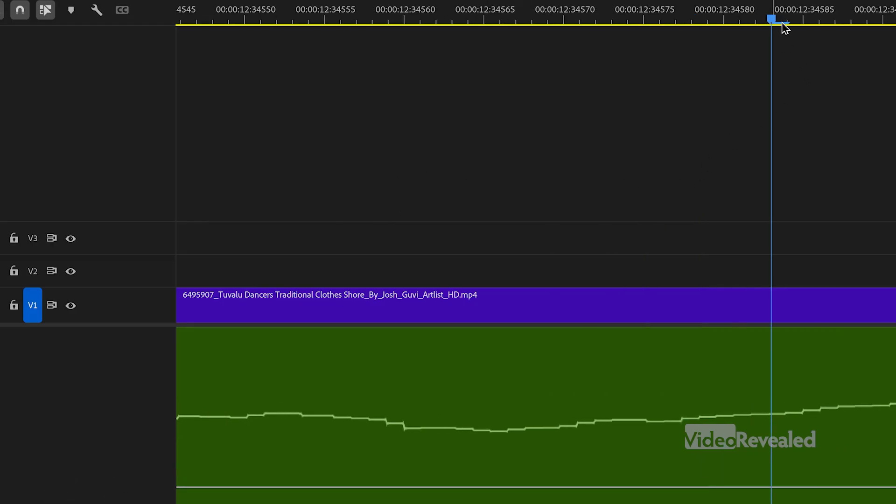
pyautogui.moveTo(787, 24); pyautogui.dragTo(719, 22)
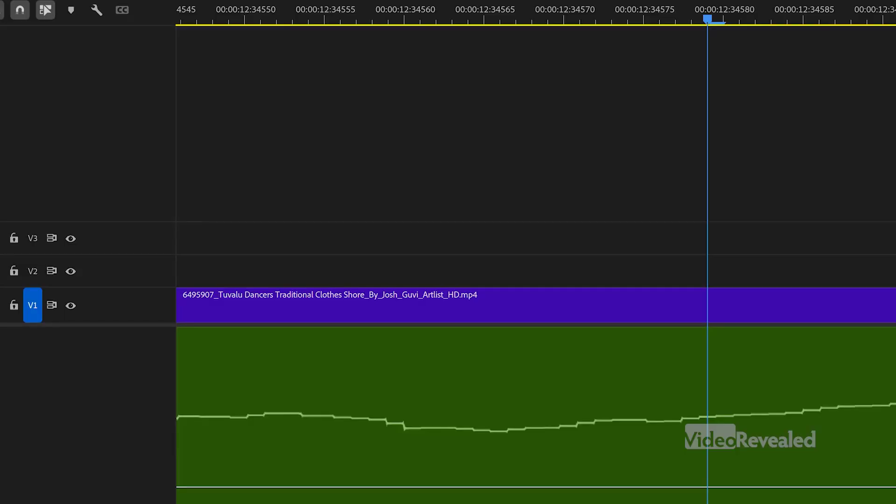
# Step: Uncheck Show Audio Time Units in the timeline settings menu
pyautogui.click(96, 10)
pyautogui.click(184, 78)
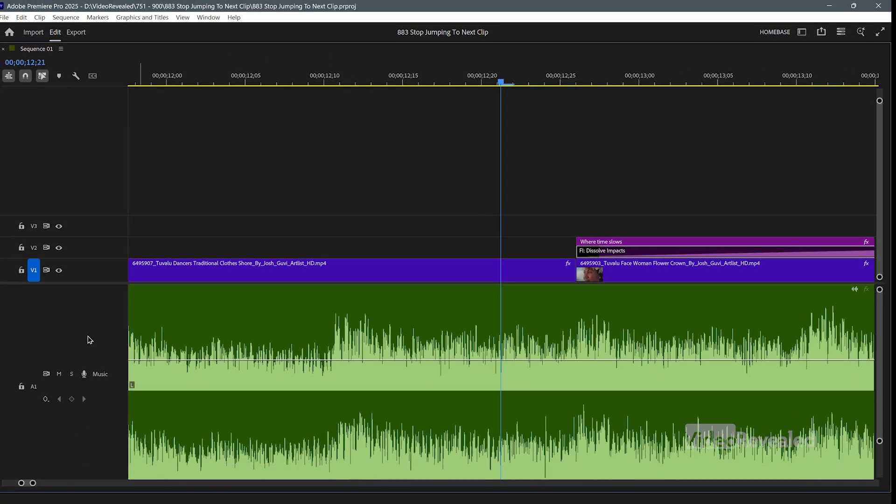
# Step: Shrink the Music track to normal height and restore the Timeline panel to the workspace
pyautogui.scroll(-6, 90, 339)
pyautogui.scroll(-5, 89, 335)
pyautogui.scroll(-4, 113, 309)
pyautogui.press('`')
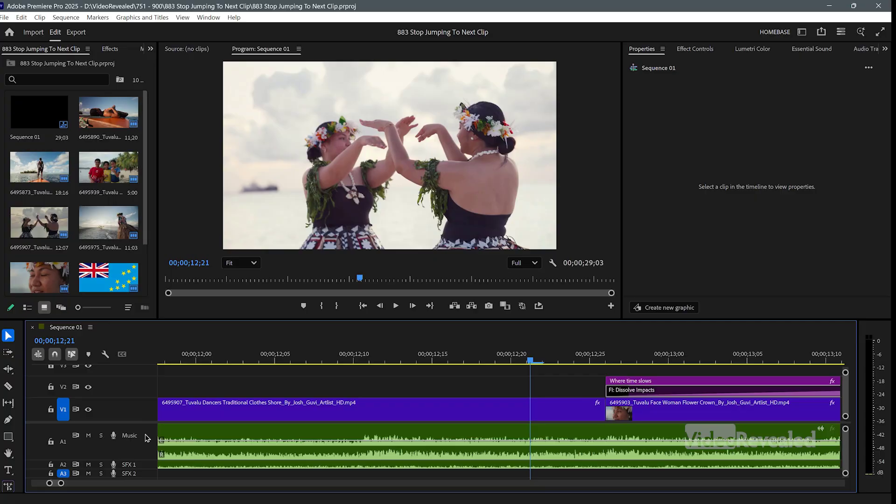
# Step: Put the playhead at 00;00;12;10 and zoom to fit the whole sequence
pyautogui.scroll(-4, 147, 438)
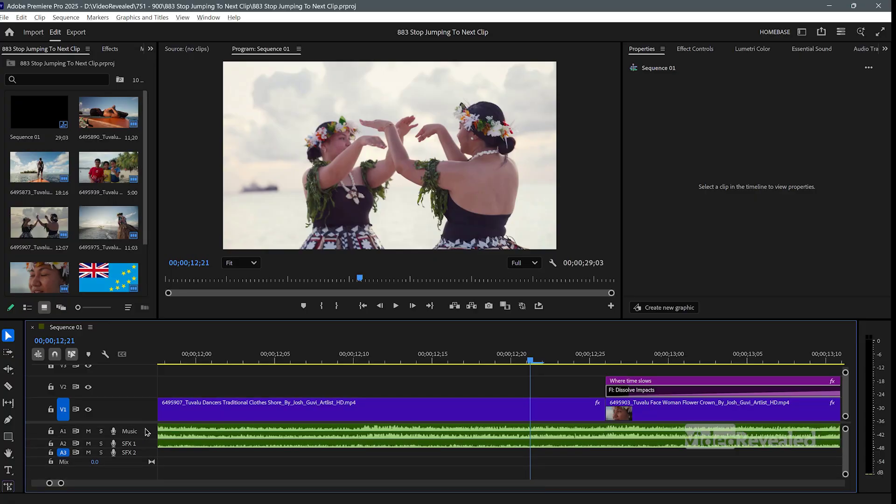
pyautogui.click(362, 349)
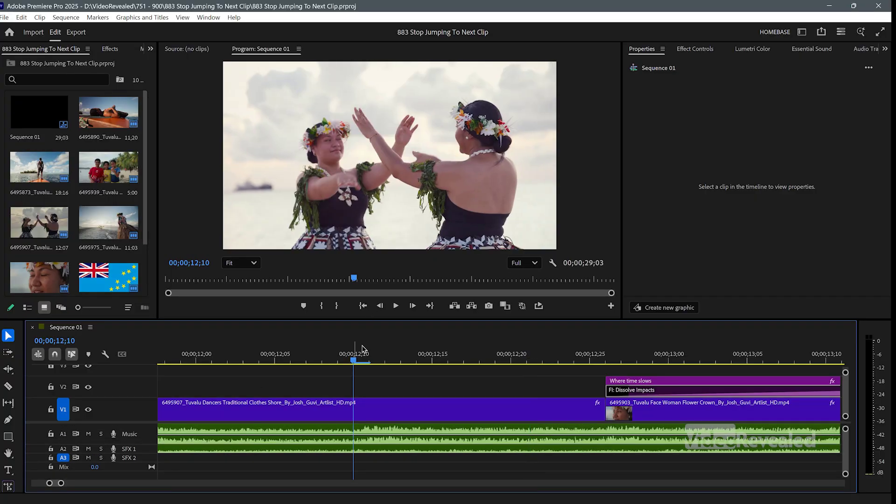
pyautogui.press('\\')
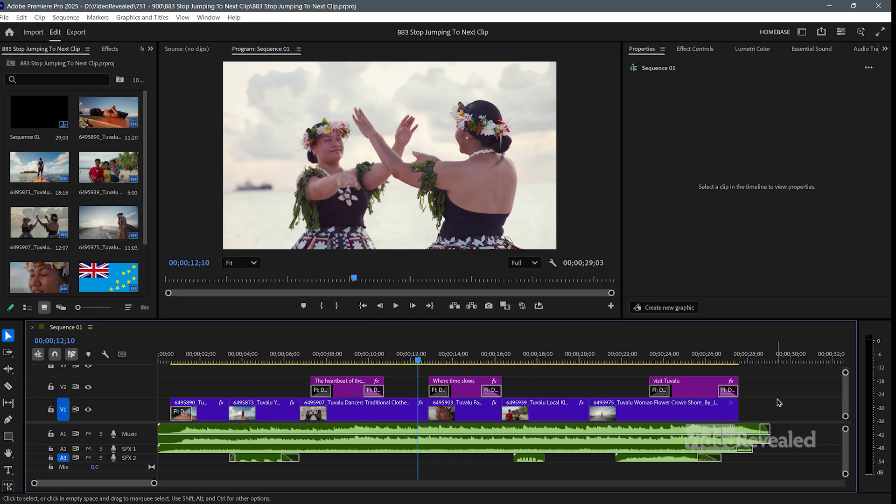
# Step: Select the Tuvalu Young Man Boat clip in V1 and play it from near its start
pyautogui.press('Down')
pyautogui.press('Down')
pyautogui.press('Down')
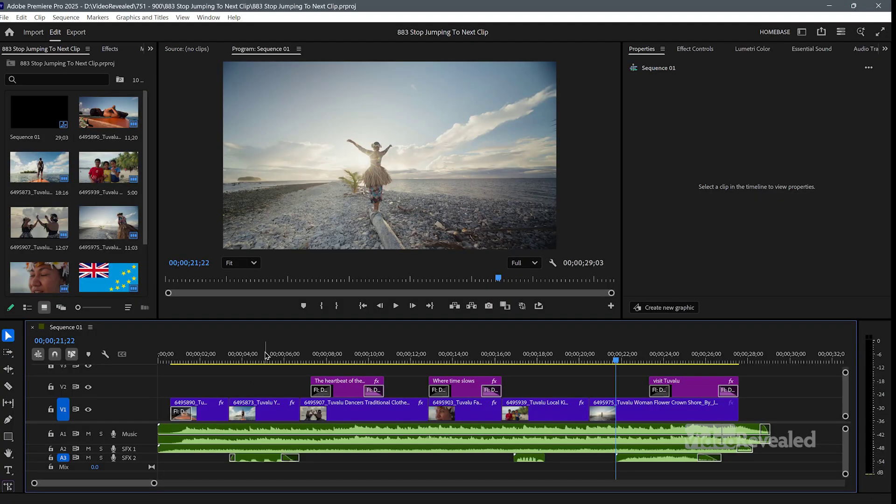
pyautogui.click(258, 418)
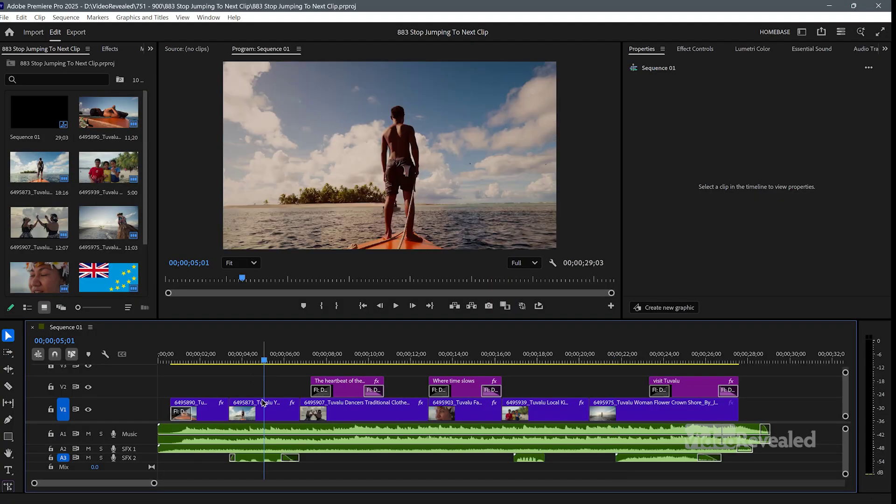
pyautogui.click(231, 361)
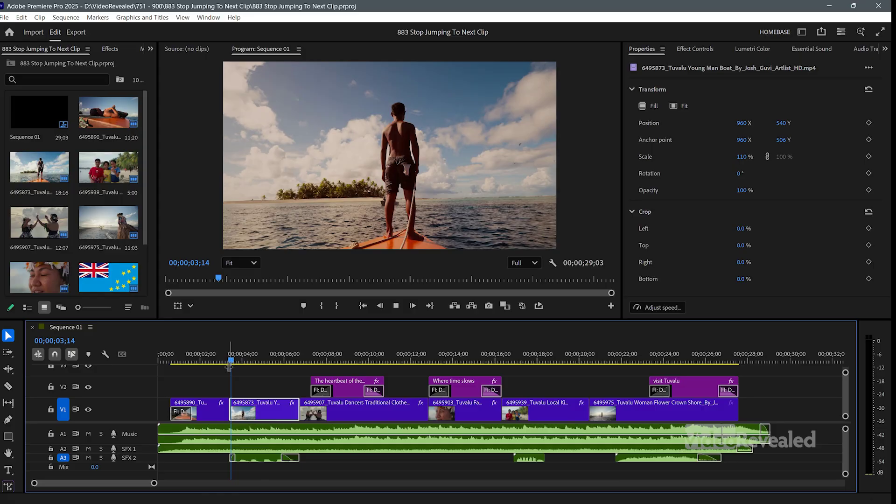
pyautogui.press('space')
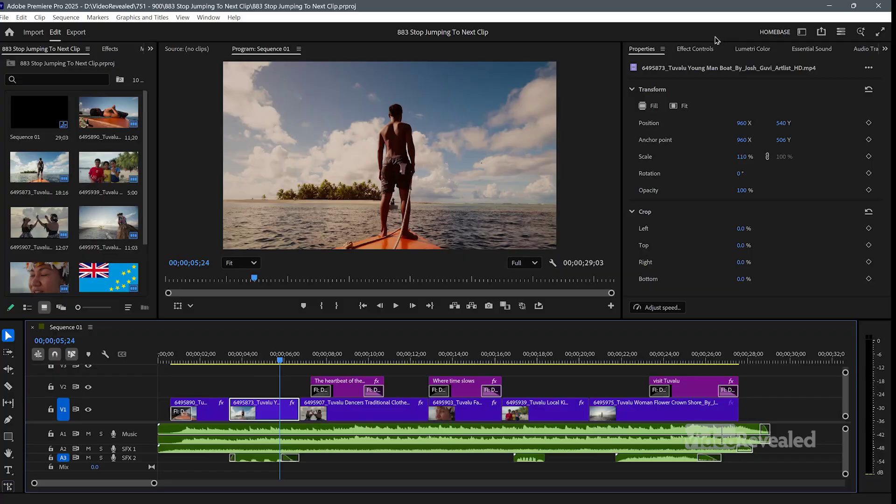
# Step: Show the boat clip in Effect Controls and collapse its Lumetri Color section
pyautogui.click(700, 50)
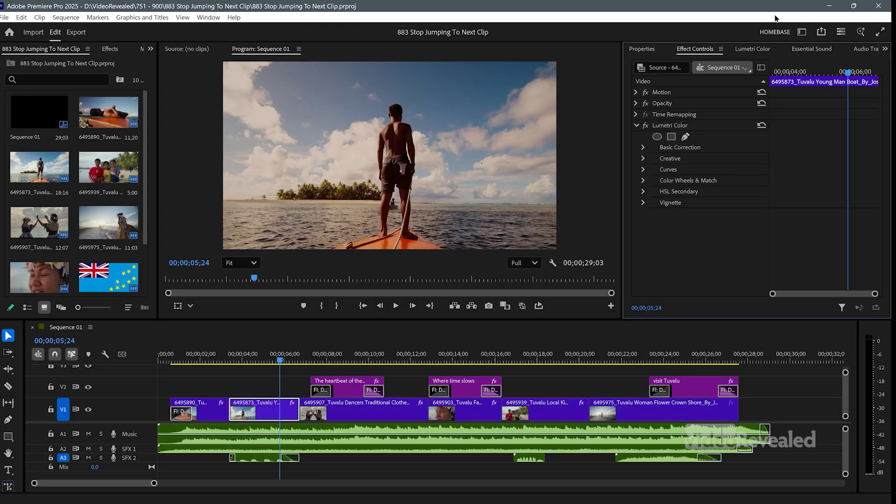
pyautogui.click(801, 32)
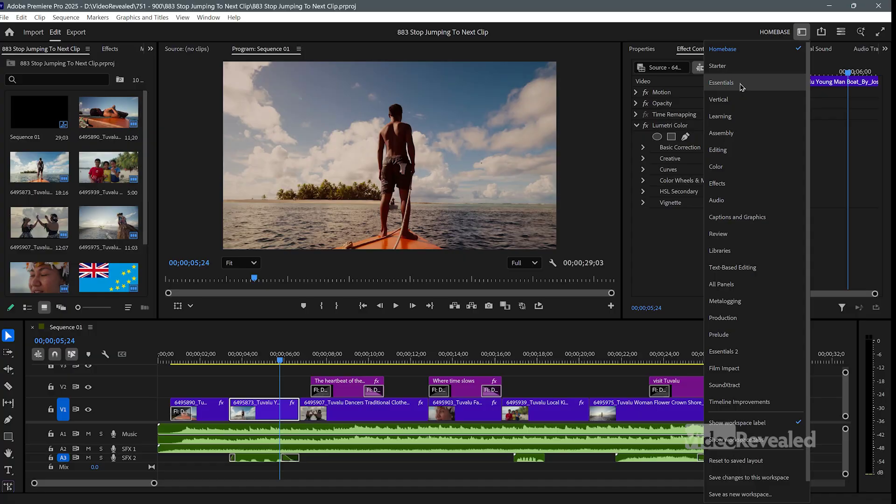
pyautogui.click(802, 32)
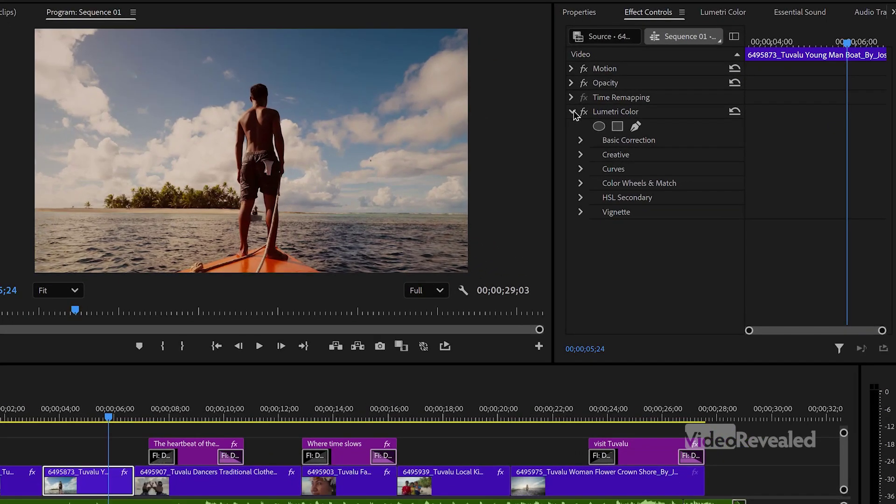
pyautogui.click(572, 112)
# Step: At 03;12, set Motion Scale to 110 and add starting Scale and Position keyframes
pyautogui.click(571, 69)
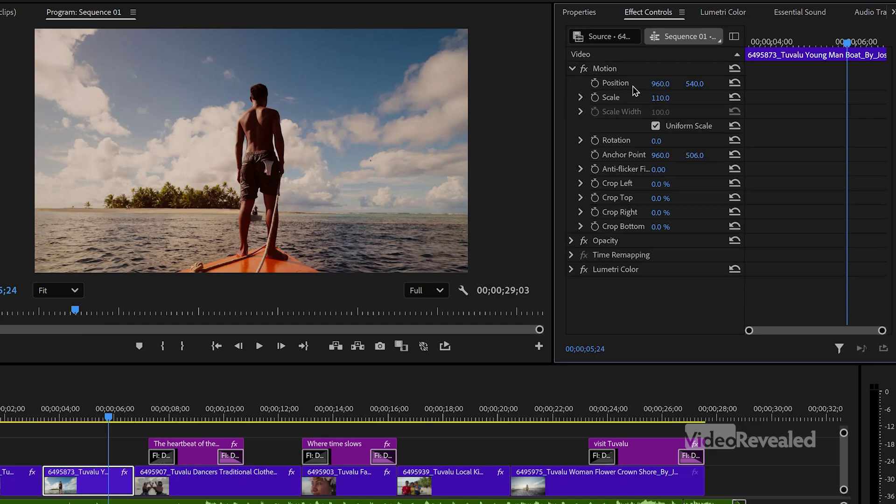
pyautogui.moveTo(812, 47); pyautogui.dragTo(743, 45)
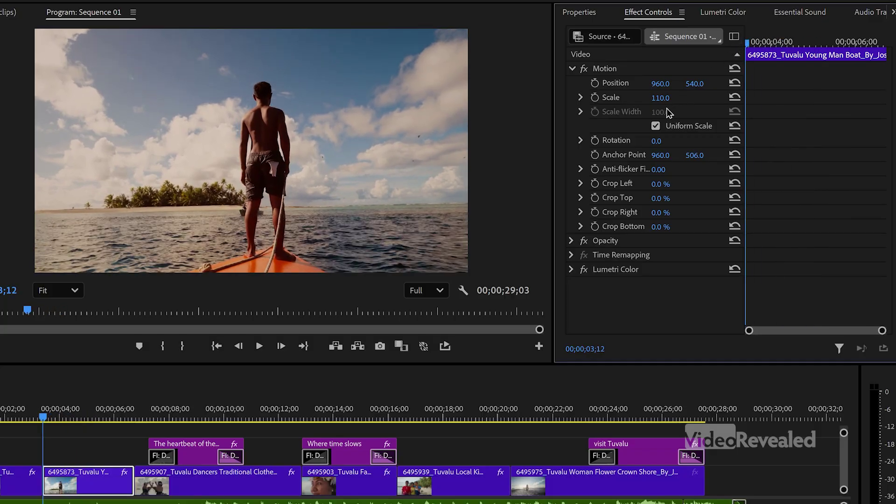
pyautogui.click(734, 98)
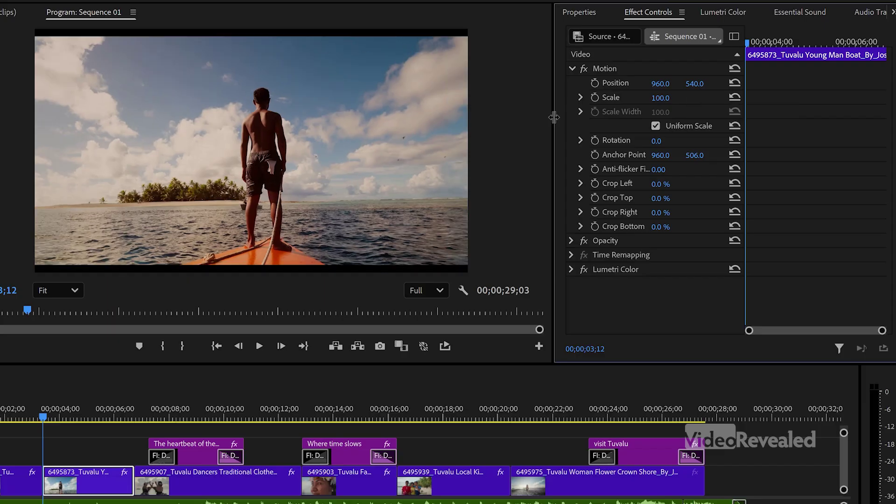
pyautogui.click(659, 98)
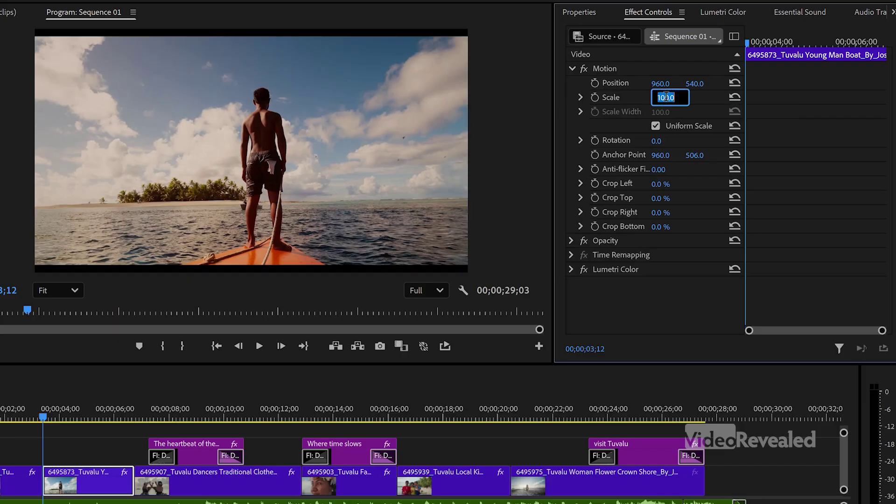
pyautogui.press('Return')
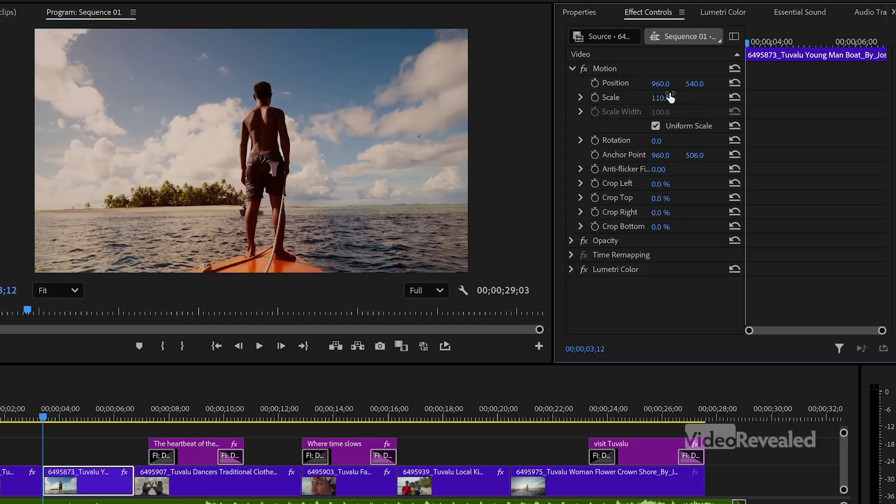
pyautogui.click(595, 97)
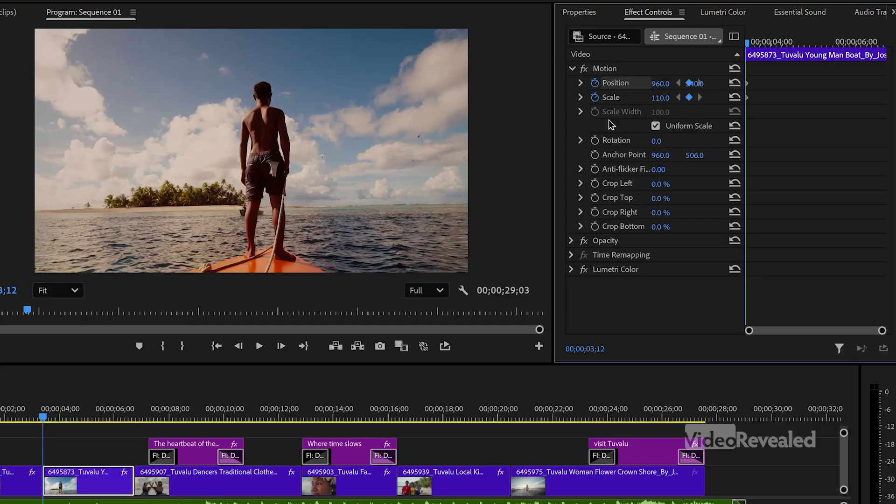
pyautogui.moveTo(784, 42); pyautogui.dragTo(862, 41)
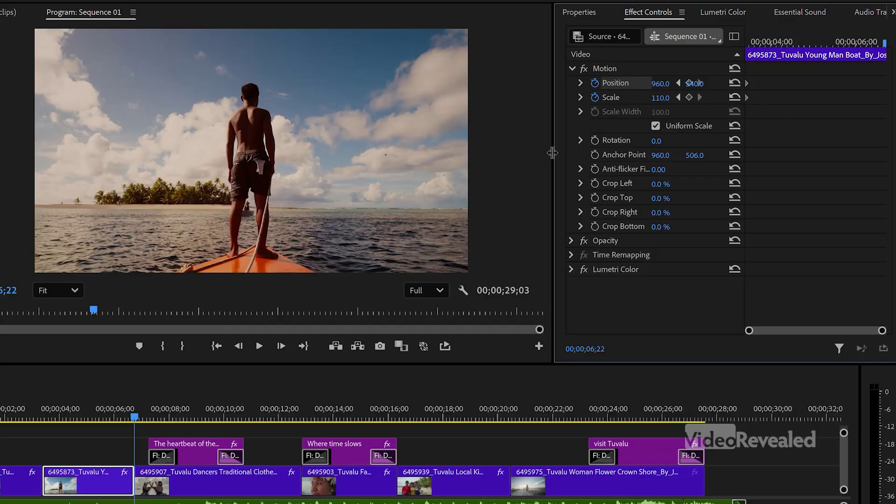
# Step: Widen the Effect Controls property column and key the clip's end at Scale 204, Position 960, 648
pyautogui.moveTo(551, 153); pyautogui.dragTo(496, 156)
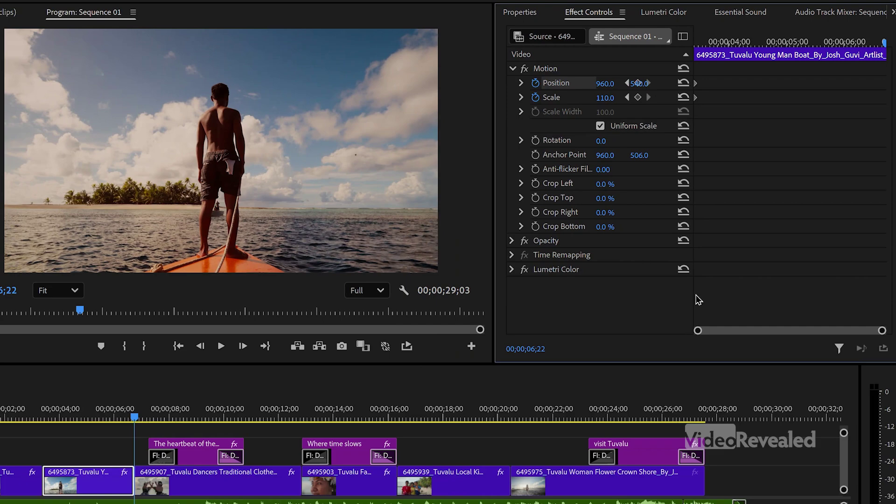
pyautogui.moveTo(692, 291); pyautogui.dragTo(767, 282)
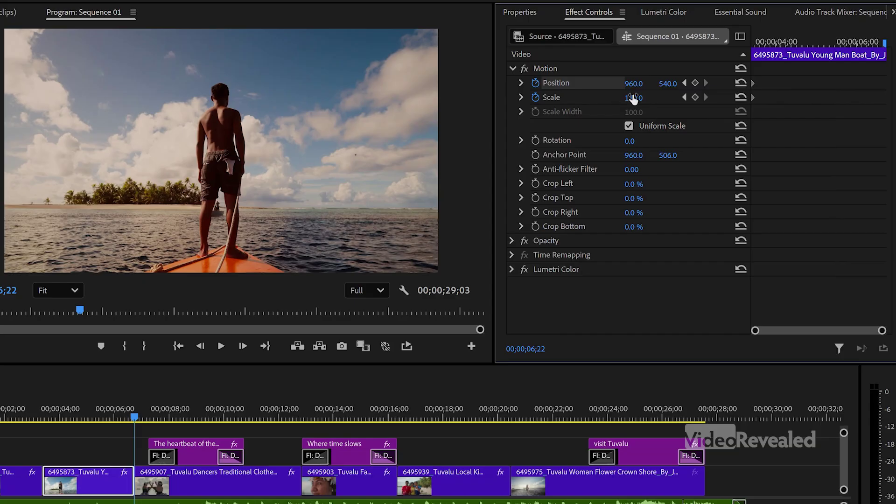
pyautogui.moveTo(633, 99); pyautogui.dragTo(720, 88)
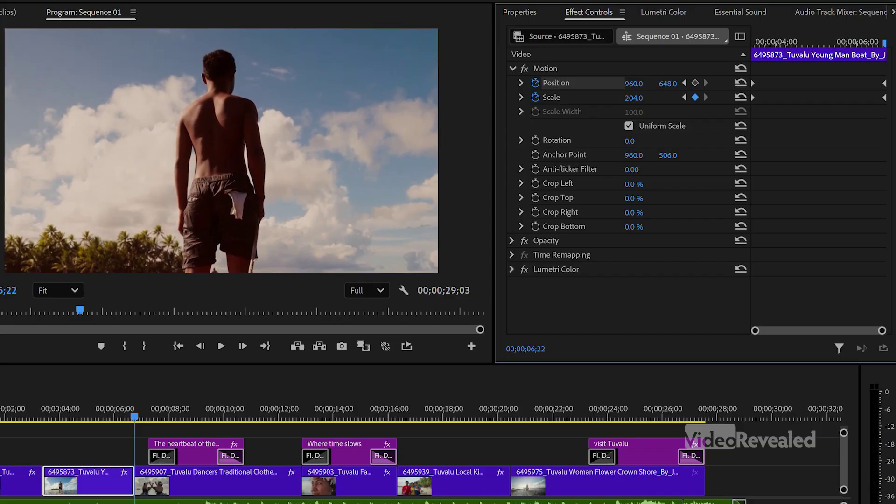
# Step: Apply Ease In to the end Scale keyframe and Ease Out to the start keyframe
pyautogui.rightClick(884, 98)
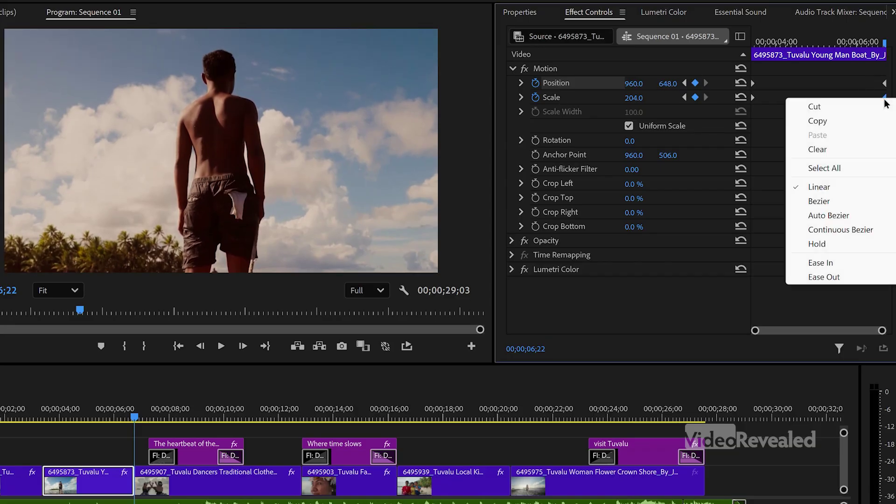
pyautogui.click(840, 262)
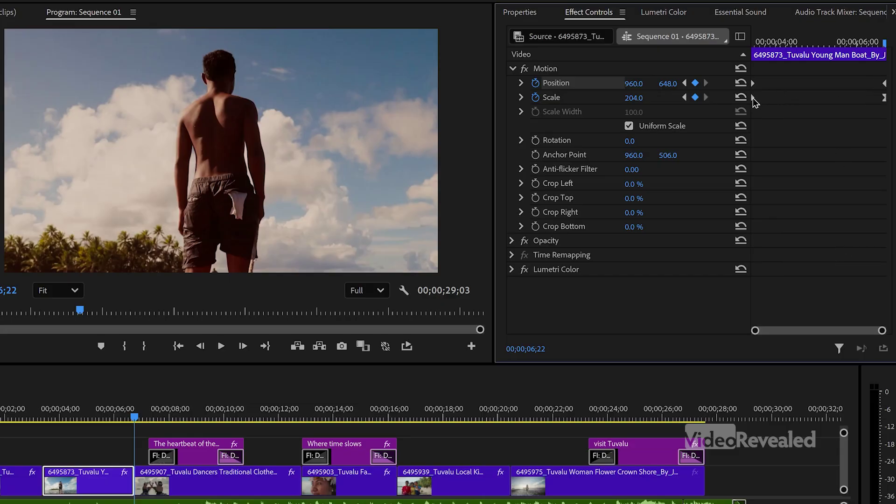
pyautogui.rightClick(753, 98)
pyautogui.click(786, 276)
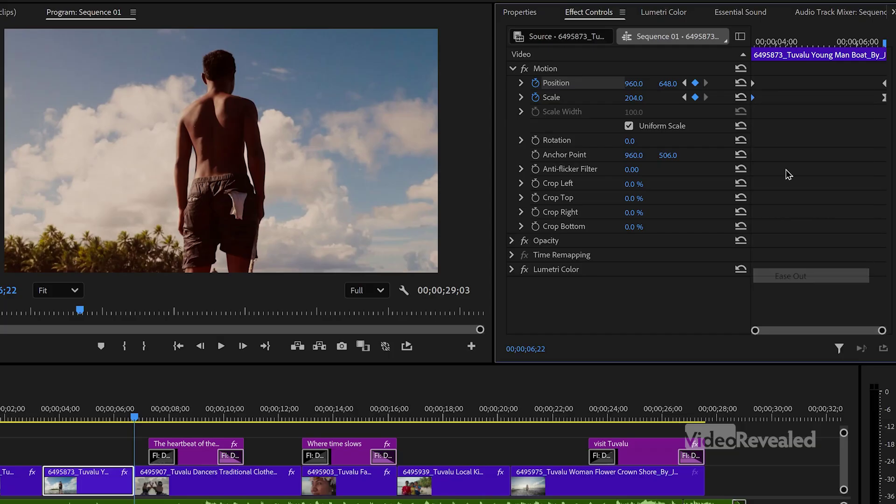
pyautogui.moveTo(783, 43); pyautogui.dragTo(742, 42)
# Step: Preview the push-in, then lower the end keyframe's Scale from 204.0 to 174.0
pyautogui.press('space')
pyautogui.press('space')
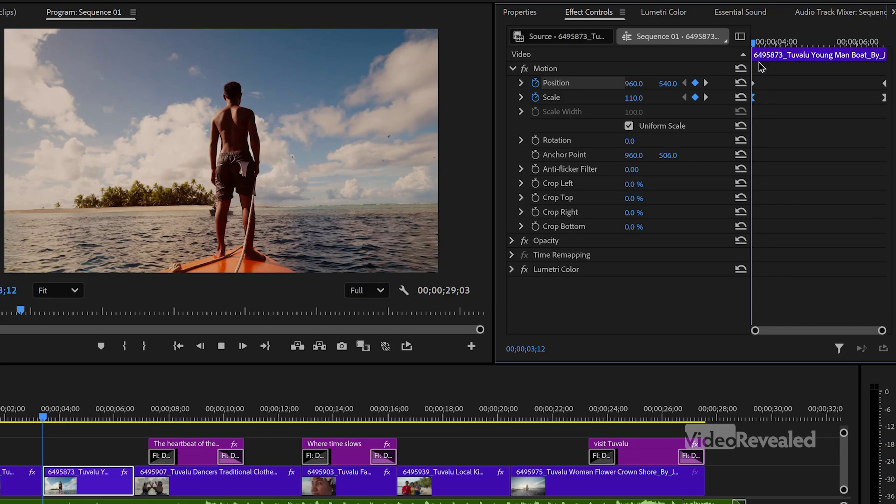
pyautogui.press('space')
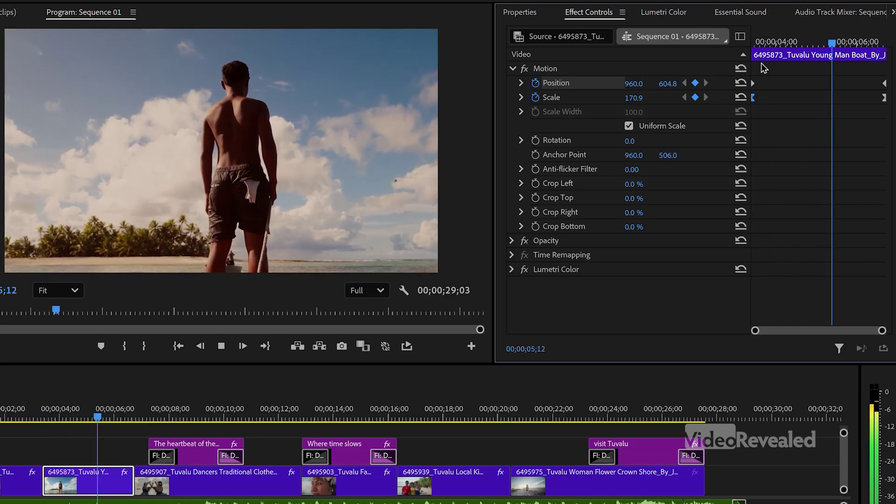
pyautogui.press('space')
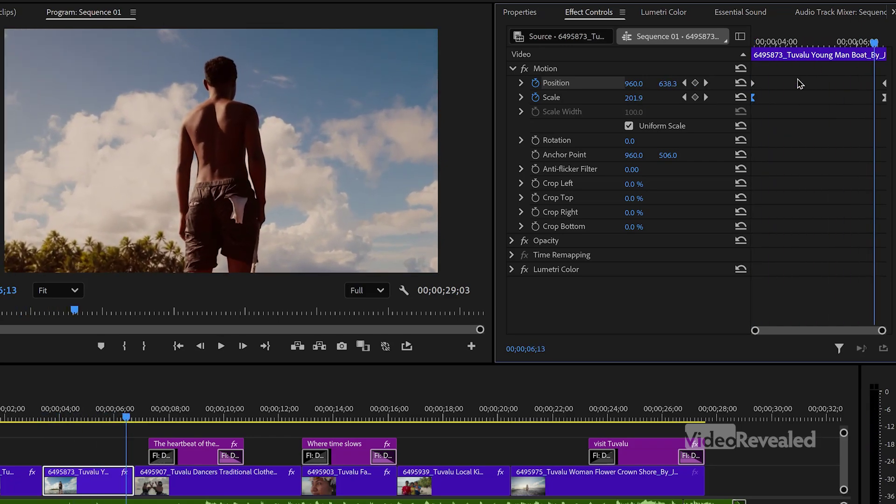
pyautogui.click(705, 98)
pyautogui.moveTo(645, 99)
pyautogui.mouseDown()
pyautogui.moveTo(609, 99)
pyautogui.moveTo(632, 99)
pyautogui.mouseUp()
# Step: Replay the gentler zoom and check frames at mid-clip and just before the end keyframe
pyautogui.moveTo(793, 44); pyautogui.dragTo(755, 159)
pyautogui.press('space')
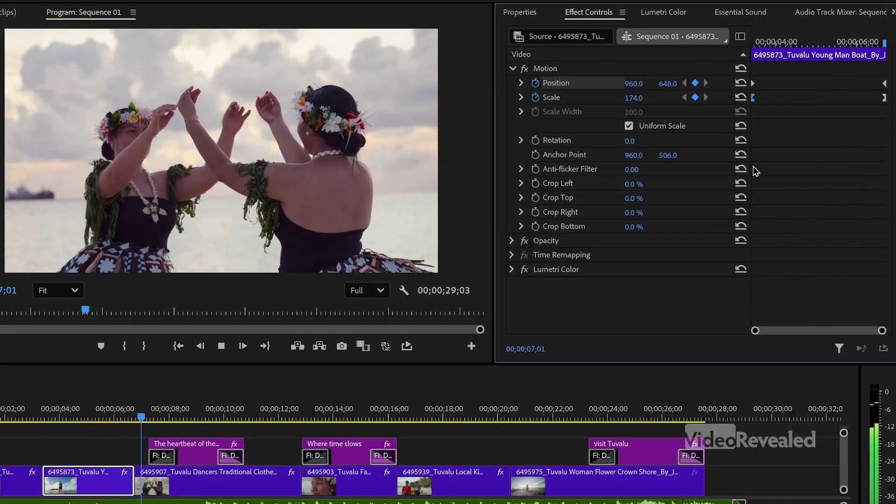
pyautogui.press('space')
pyautogui.moveTo(811, 40); pyautogui.dragTo(772, 42)
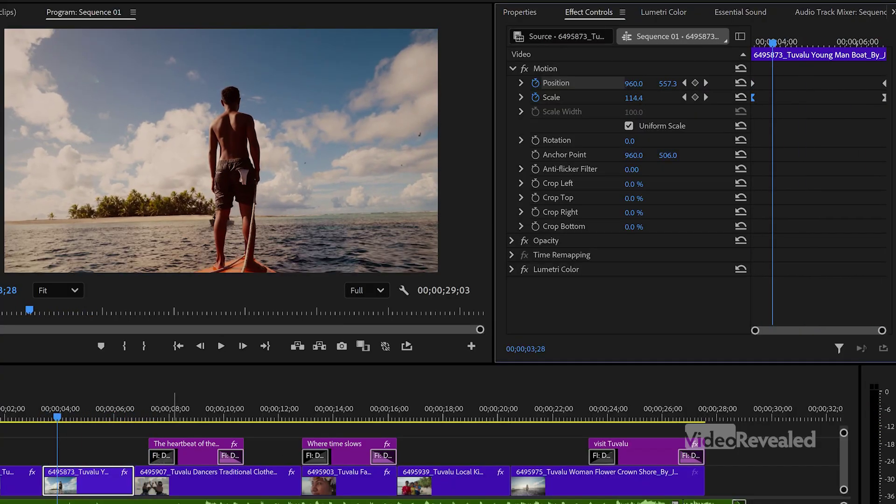
pyautogui.click(80, 404)
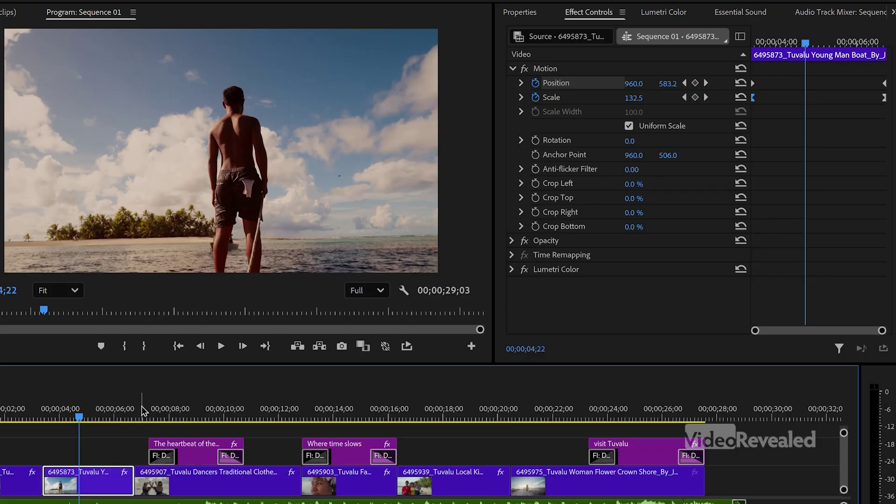
pyautogui.click(122, 409)
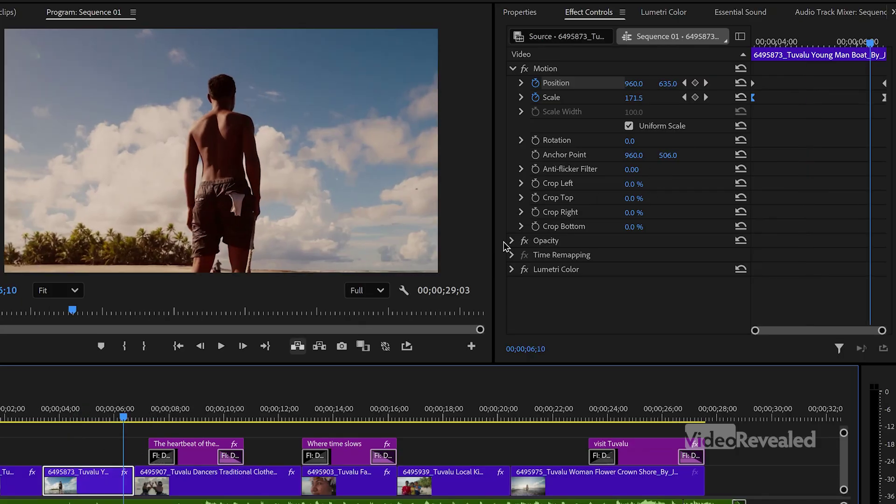
pyautogui.moveTo(861, 37); pyautogui.dragTo(884, 41)
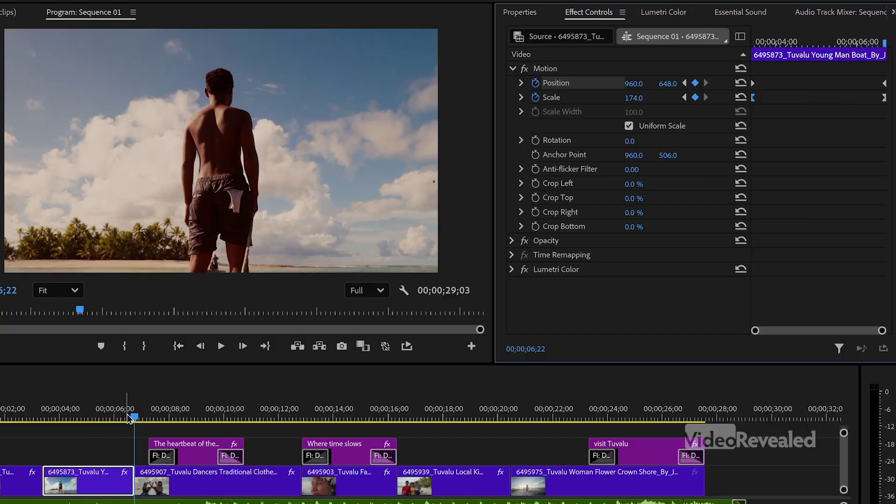
pyautogui.press('Left')
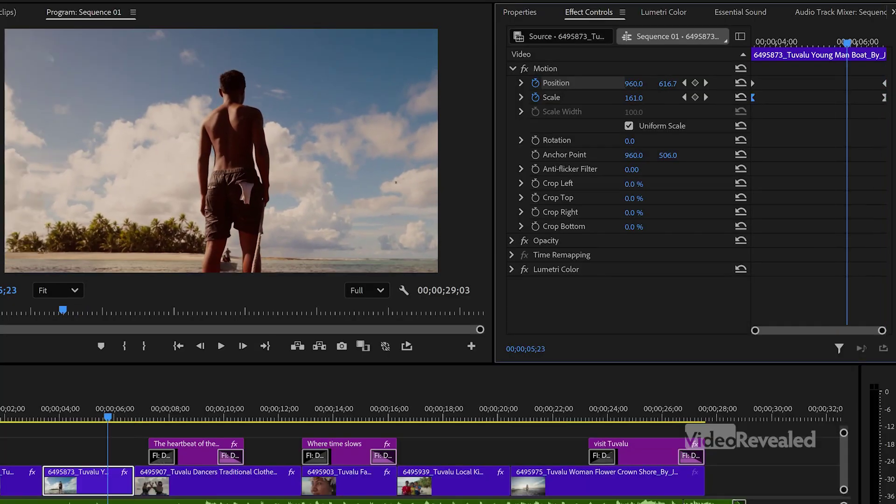
# Step: Return to the start keyframe at 00;00;03;12 and show the Effect Controls Pin to Clip option
pyautogui.click(753, 43)
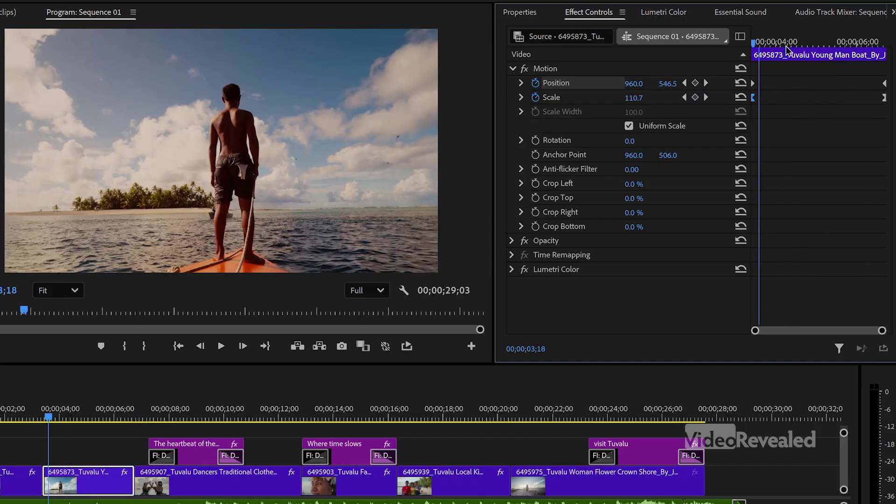
pyautogui.moveTo(741, 46); pyautogui.dragTo(751, 46)
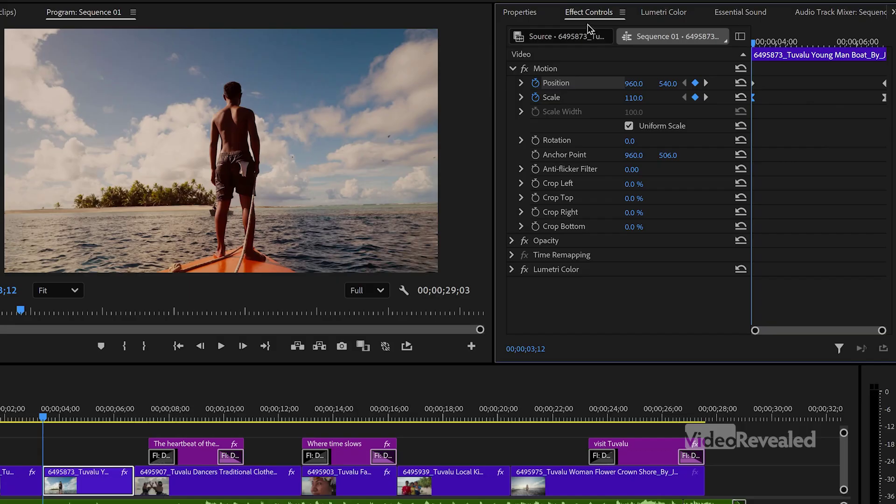
pyautogui.click(622, 13)
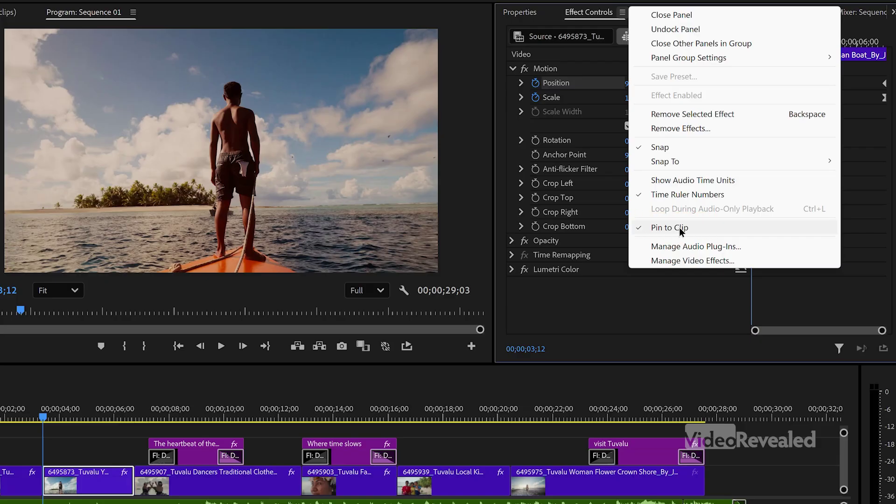
# Step: Close the panel menu and preview the eased push-in from 00;00;06;02 and from 05;23
pyautogui.click(679, 228)
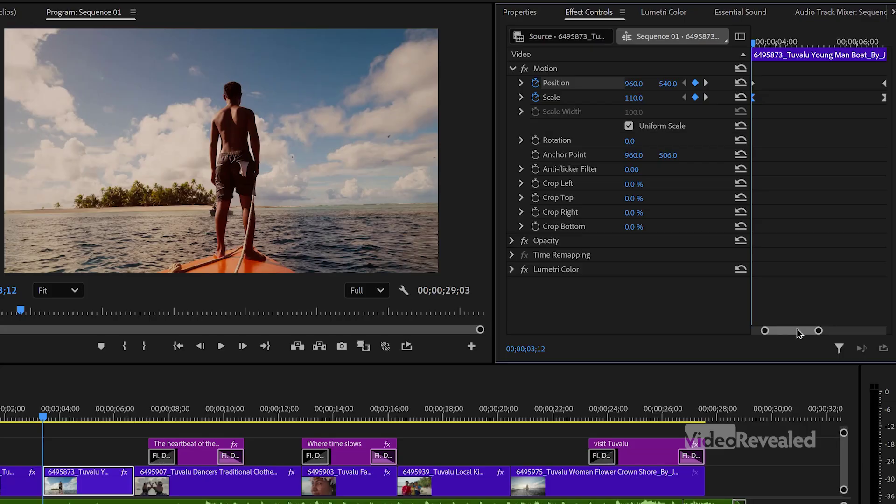
pyautogui.scroll(-3, 798, 329)
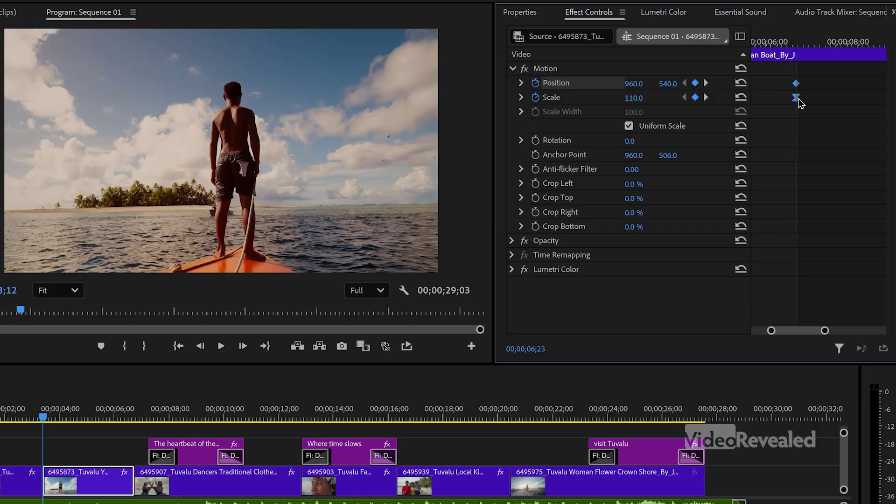
pyautogui.click(769, 41)
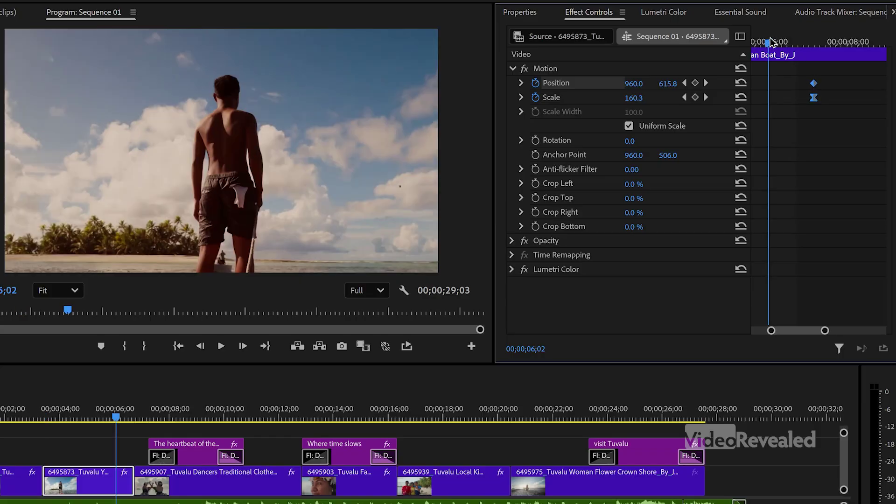
pyautogui.press('space')
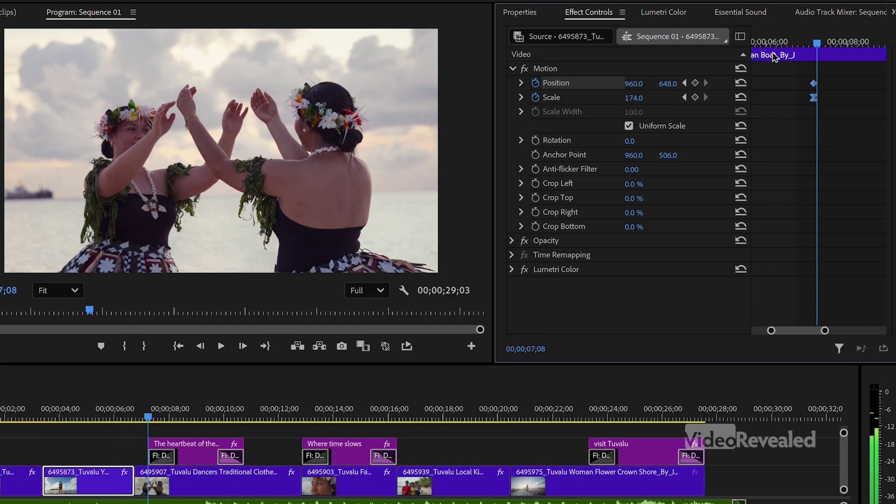
pyautogui.click(770, 40)
pyautogui.click(756, 40)
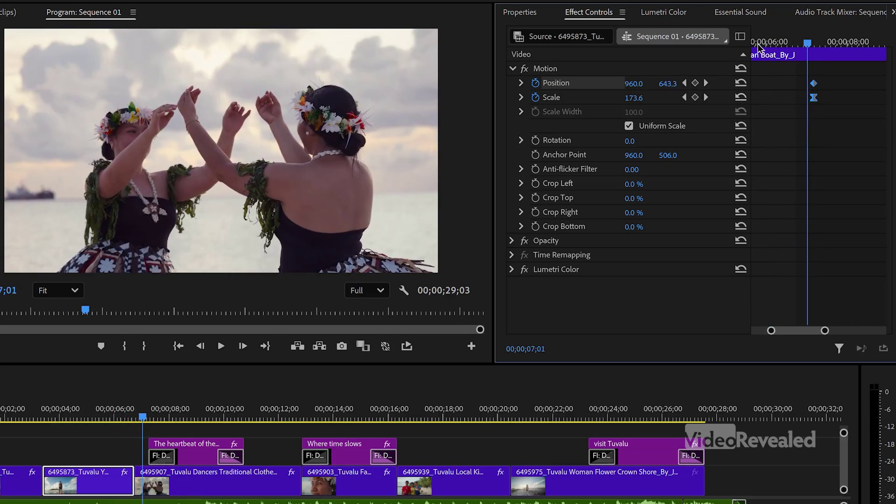
pyautogui.press('space')
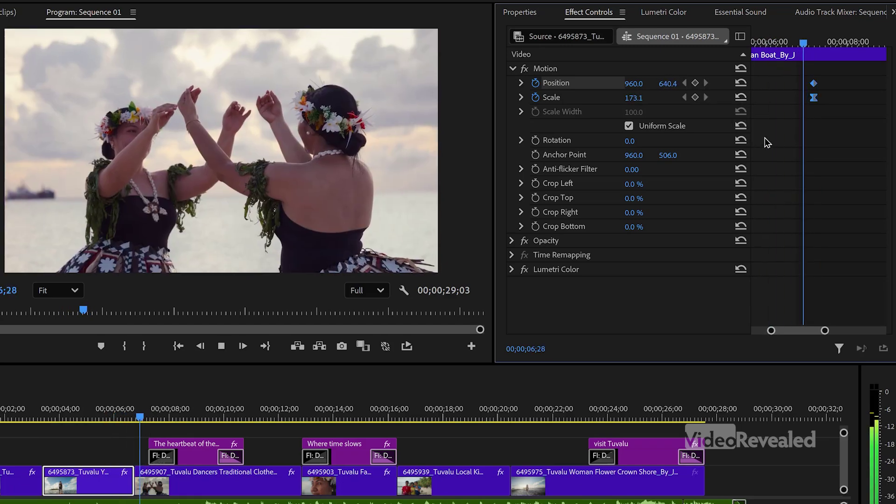